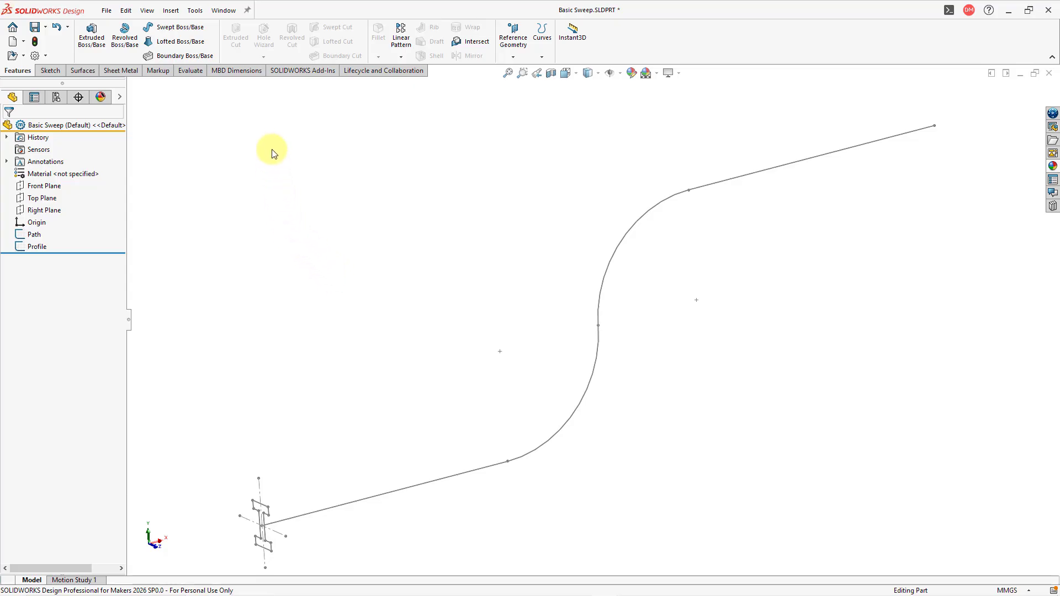
Set up a swept boss using the I-shaped Profile sketch and the S-shaped Path sketch, and expand the sweep options.
{"action": "left_click", "coordinate": [199, 28]}
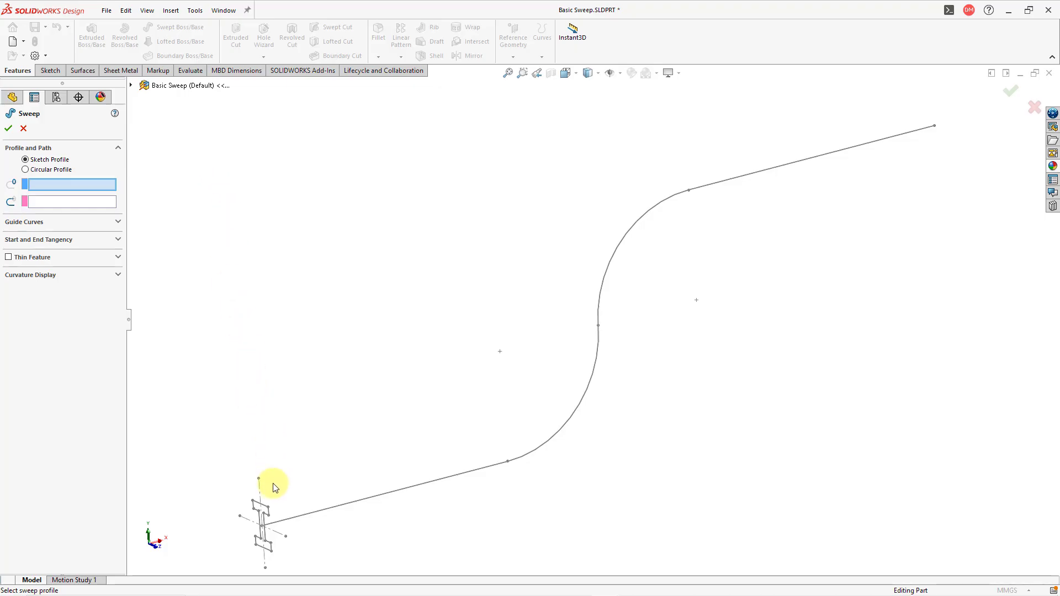
{"action": "left_click", "coordinate": [278, 498]}
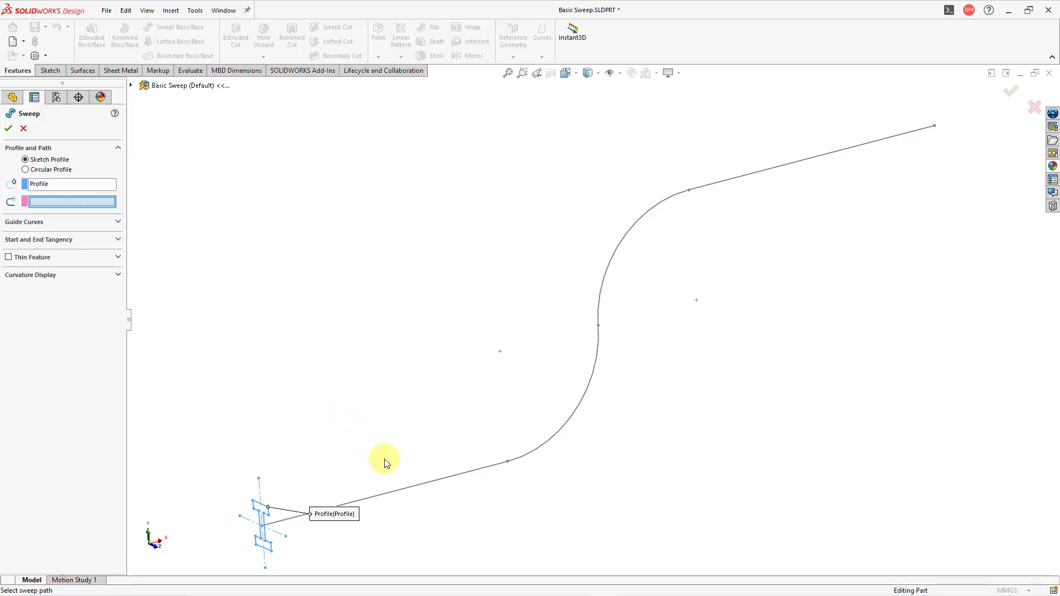
{"action": "left_click", "coordinate": [400, 493]}
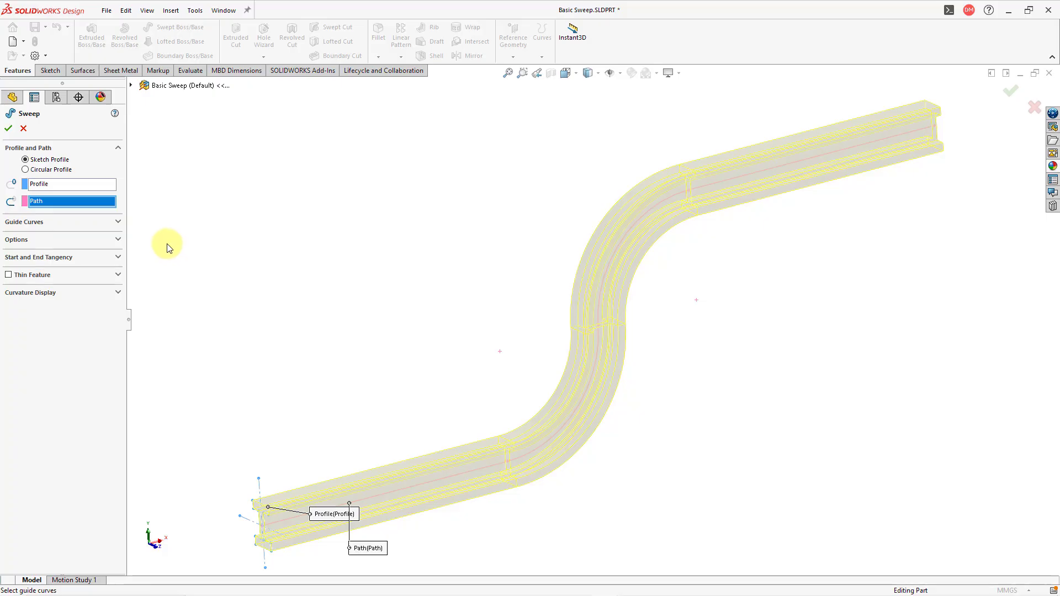
{"action": "left_click", "coordinate": [118, 223]}
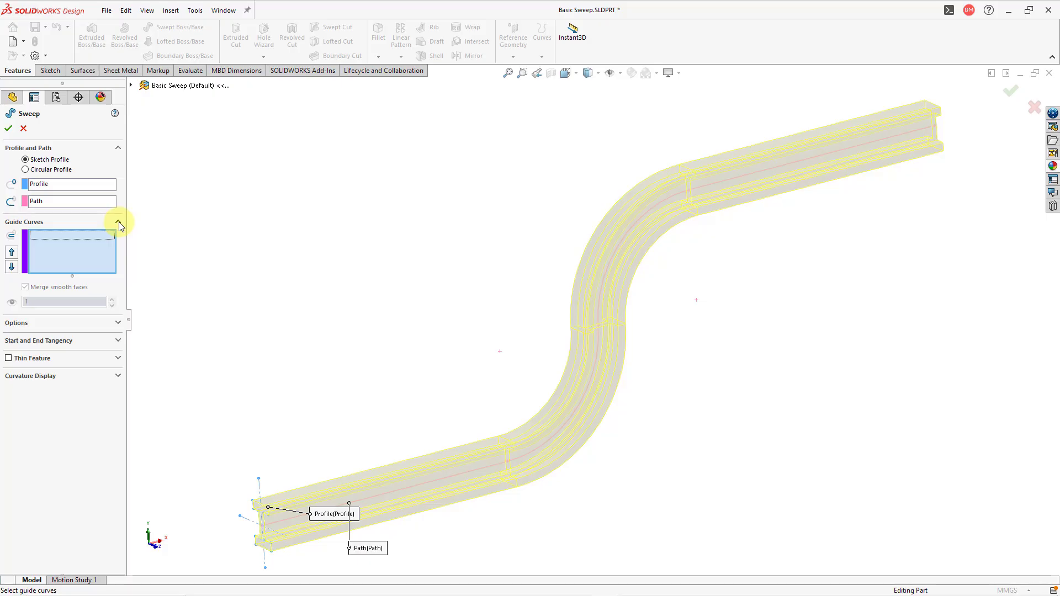
{"action": "left_click", "coordinate": [118, 222]}
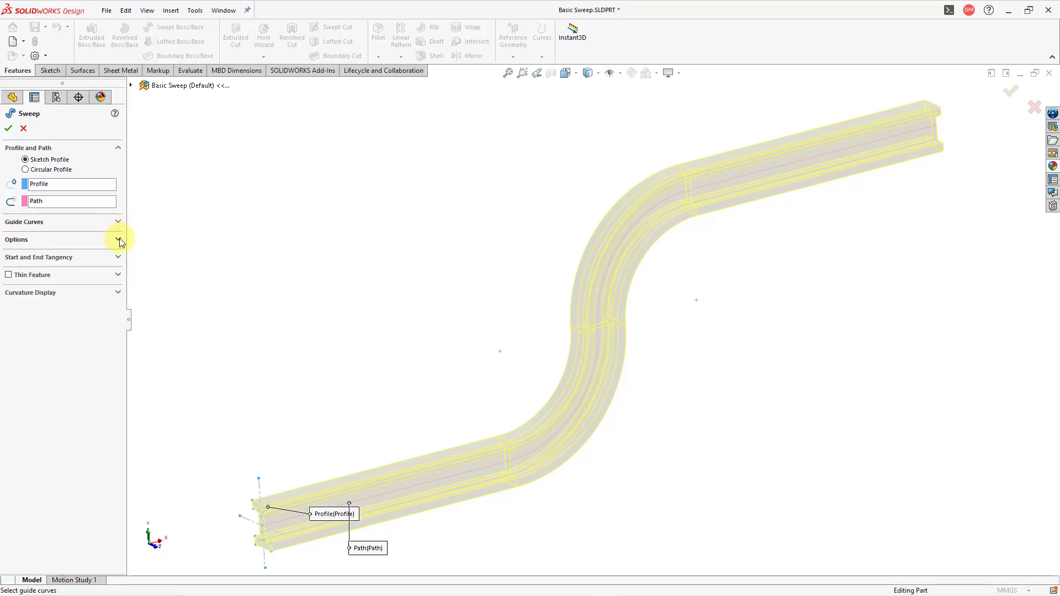
{"action": "left_click", "coordinate": [119, 239]}
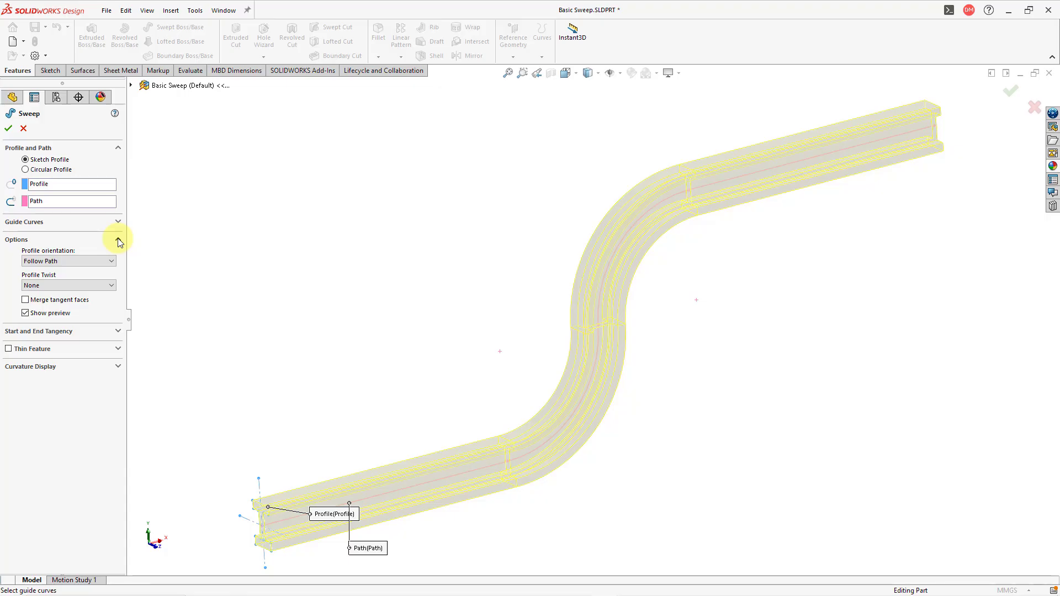
Apply a profile twist to the beam sweep using a specified twist value of 90 degrees.
{"action": "left_click", "coordinate": [110, 287]}
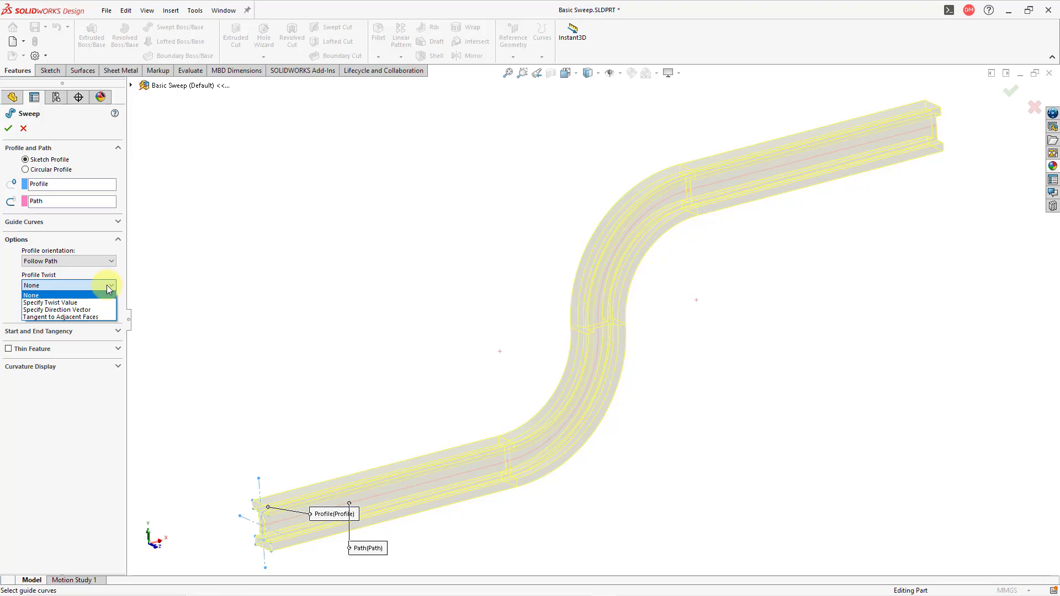
{"action": "left_click", "coordinate": [90, 304]}
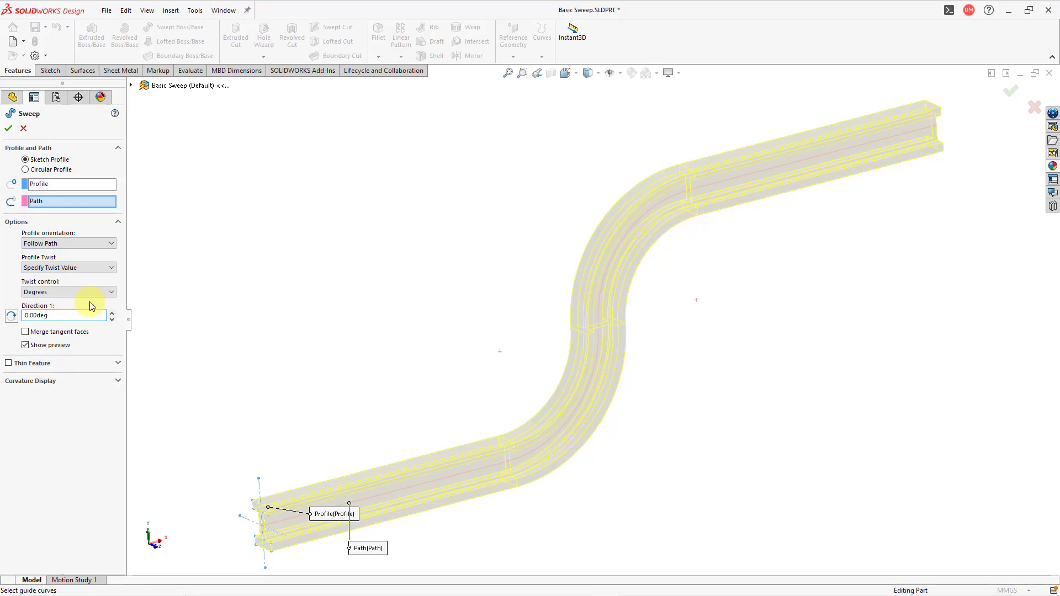
{"action": "left_click", "coordinate": [78, 319]}
{"action": "type", "text": "90"}
{"action": "key", "text": "Return"}
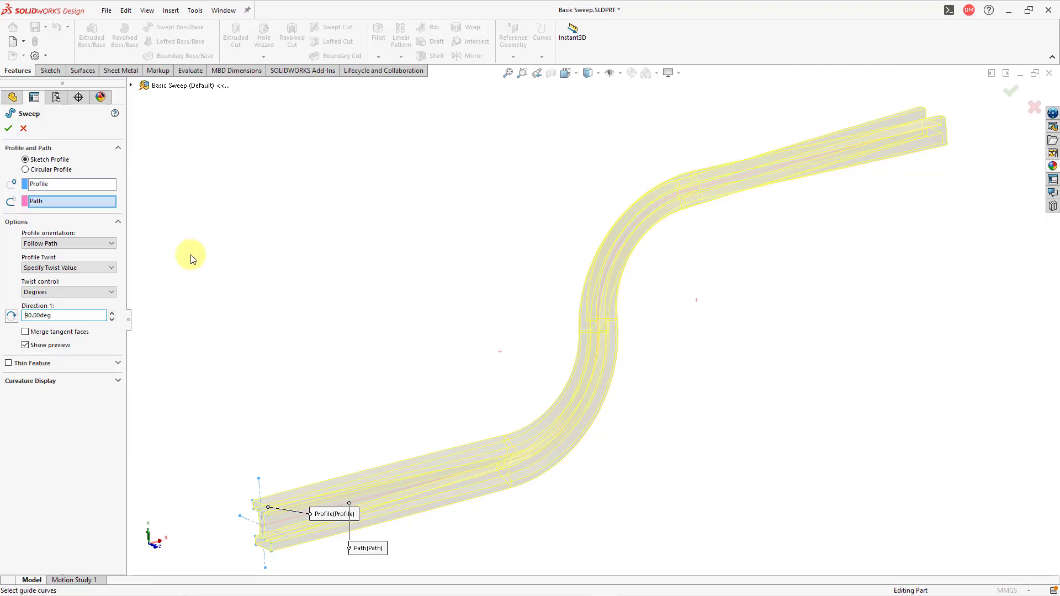
Set the sweep's twist value to 180 degrees and reverse the twist direction.
{"action": "left_click_drag", "start_coordinate": [66, 315], "coordinate": [12, 316]}
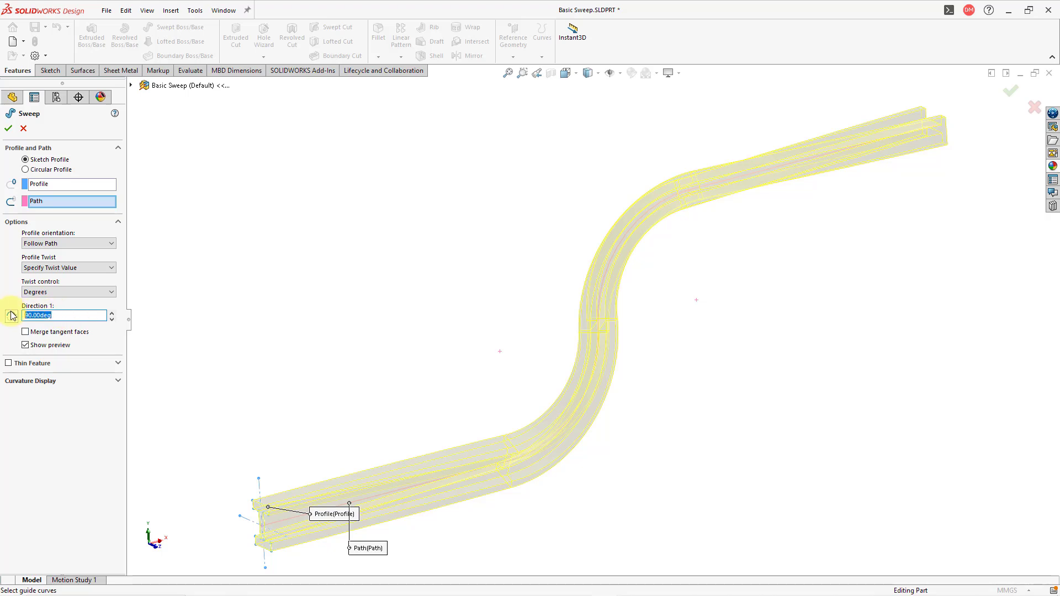
{"action": "type", "text": "180"}
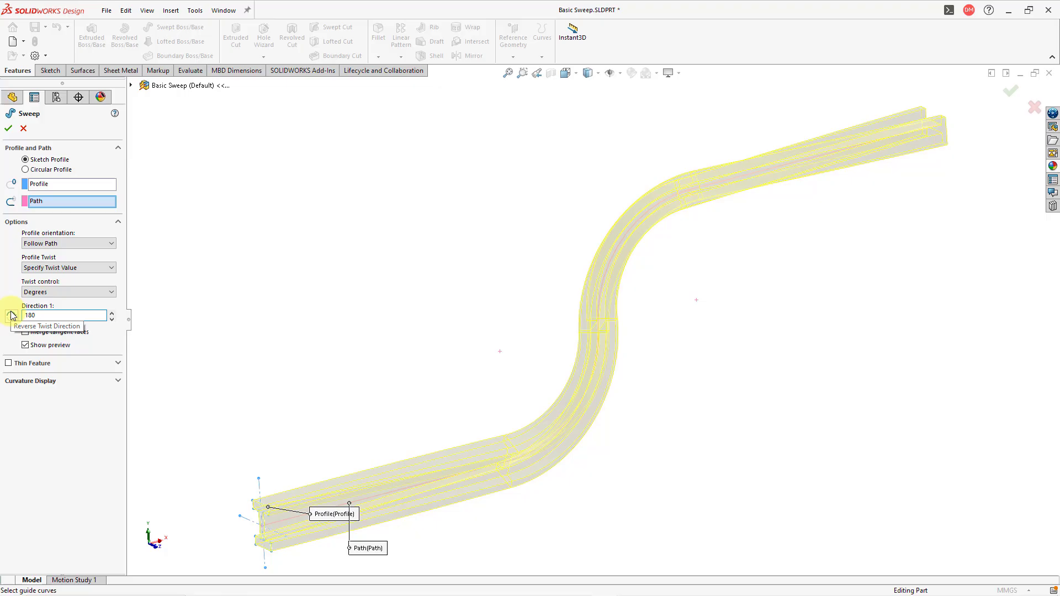
{"action": "key", "text": "Return"}
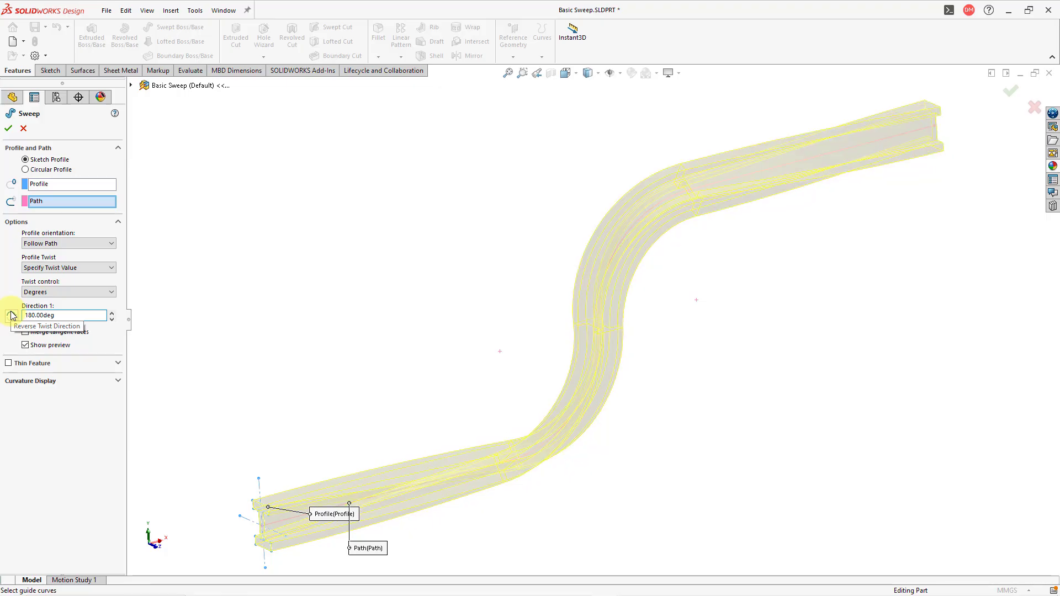
{"action": "left_click", "coordinate": [13, 316]}
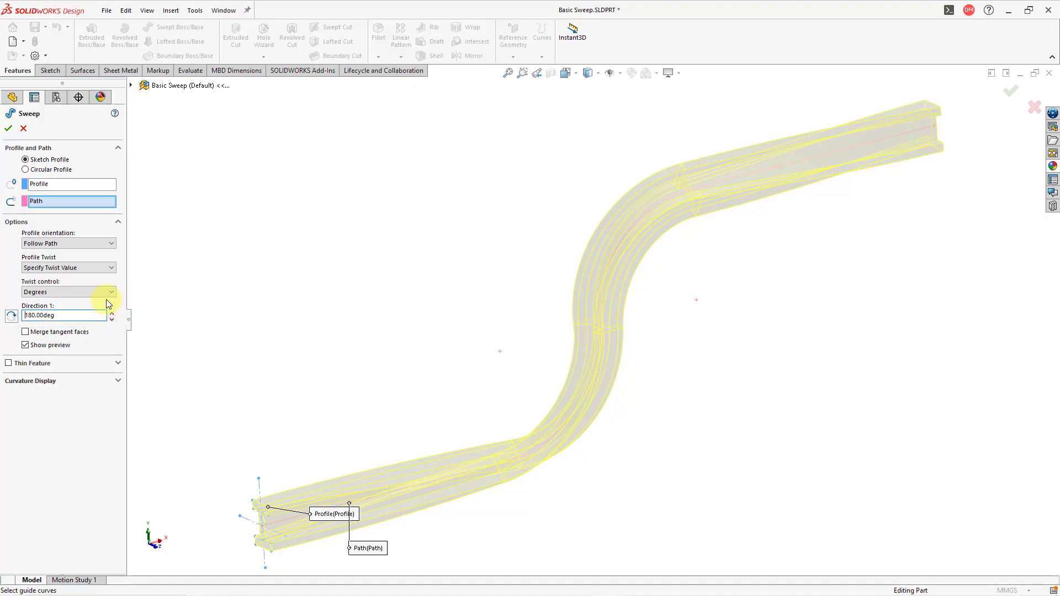
Set the profile twist to None and complete the I-beam sweep.
{"action": "left_click", "coordinate": [105, 270]}
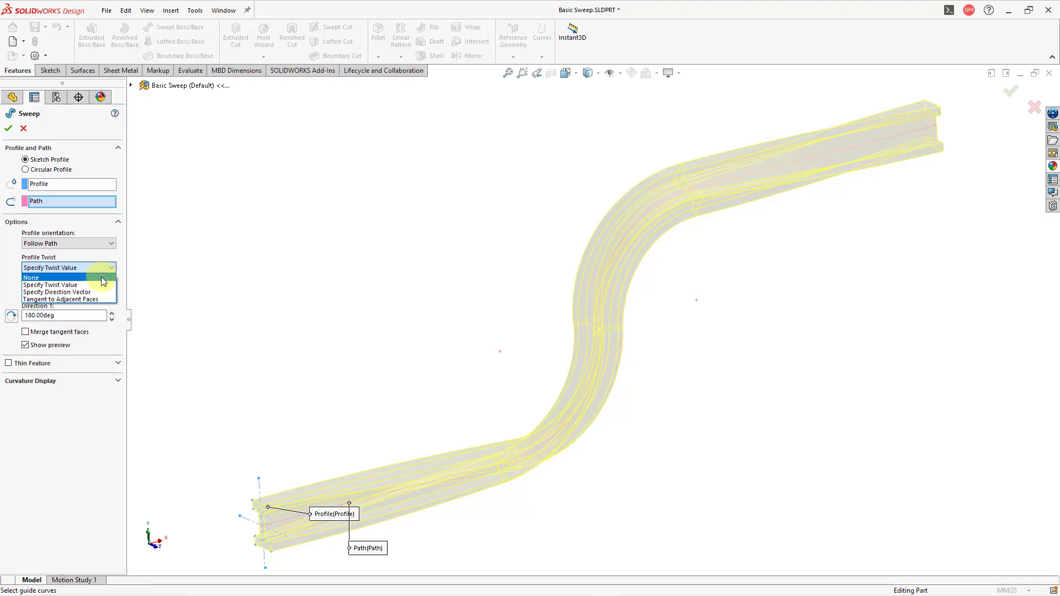
{"action": "left_click", "coordinate": [103, 277]}
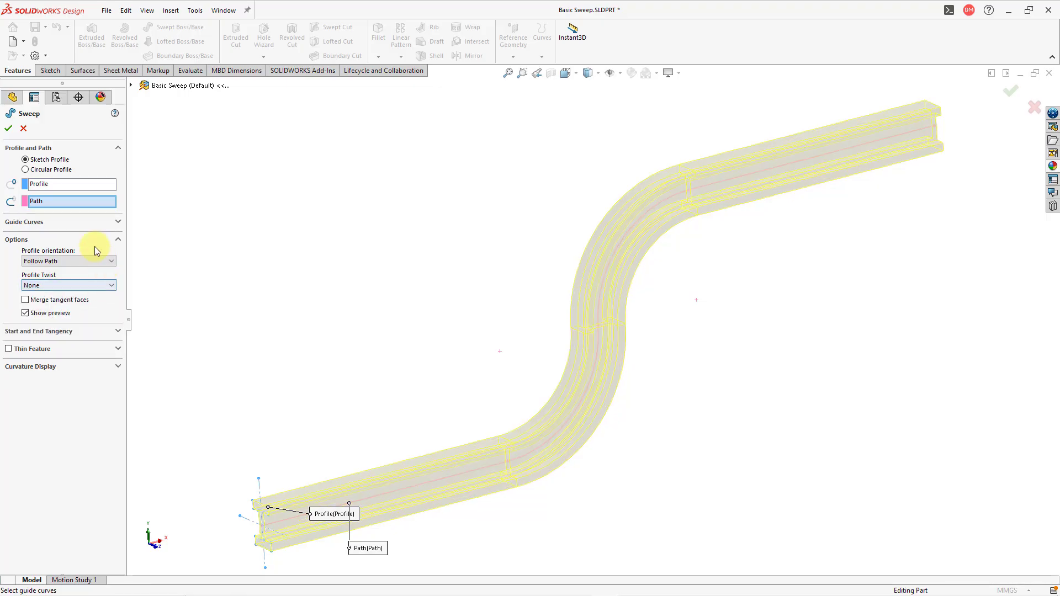
{"action": "left_click", "coordinate": [9, 129]}
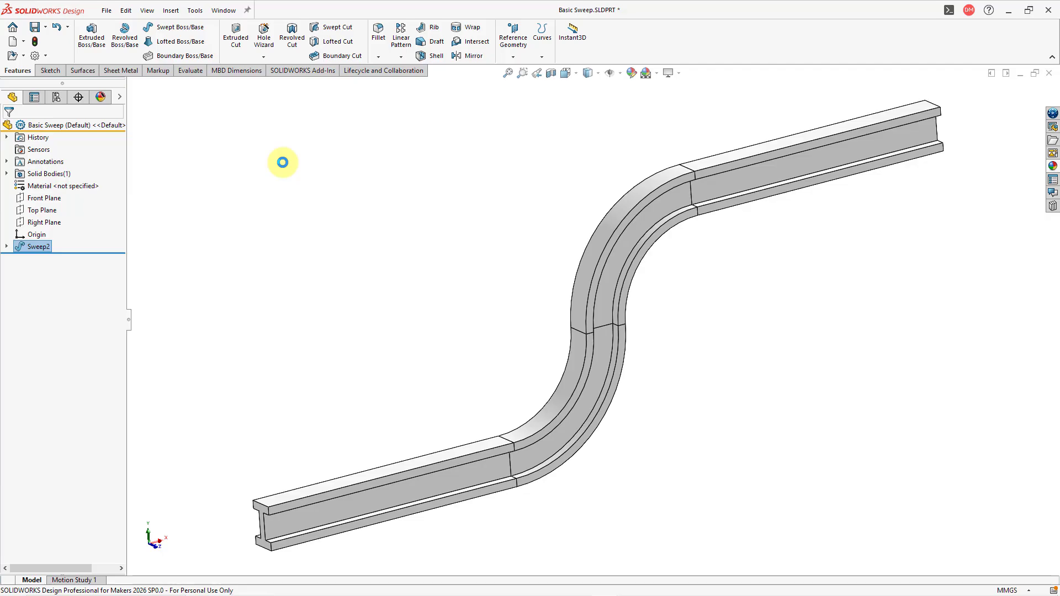
In Sweep Cut.SLDPRT, cut a groove into the block's top face by sweeping the Profile sketch along the hexagonal Path sketch.
{"action": "left_click", "coordinate": [219, 12]}
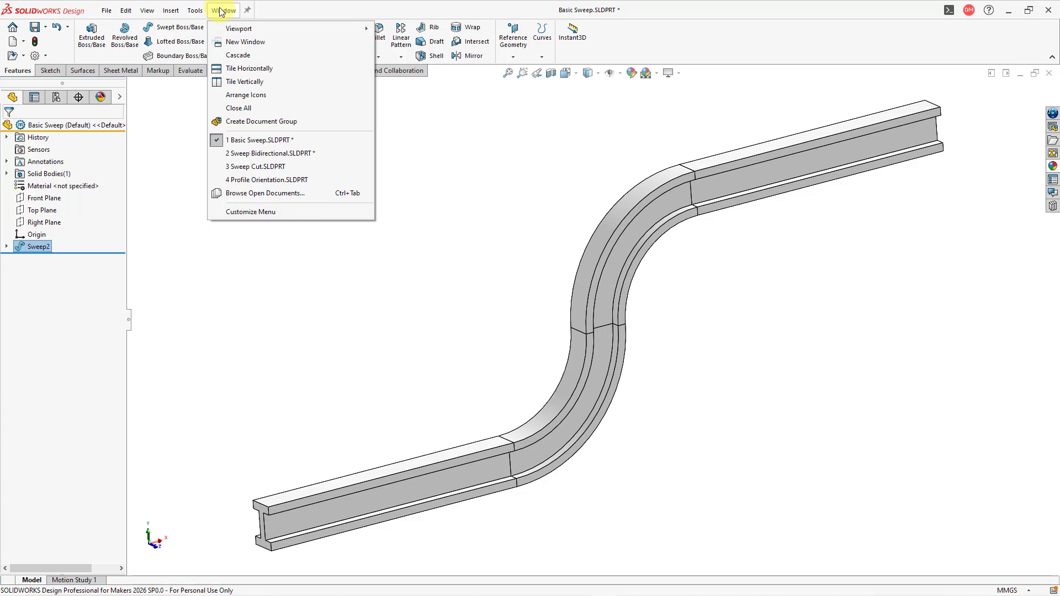
{"action": "left_click", "coordinate": [248, 167]}
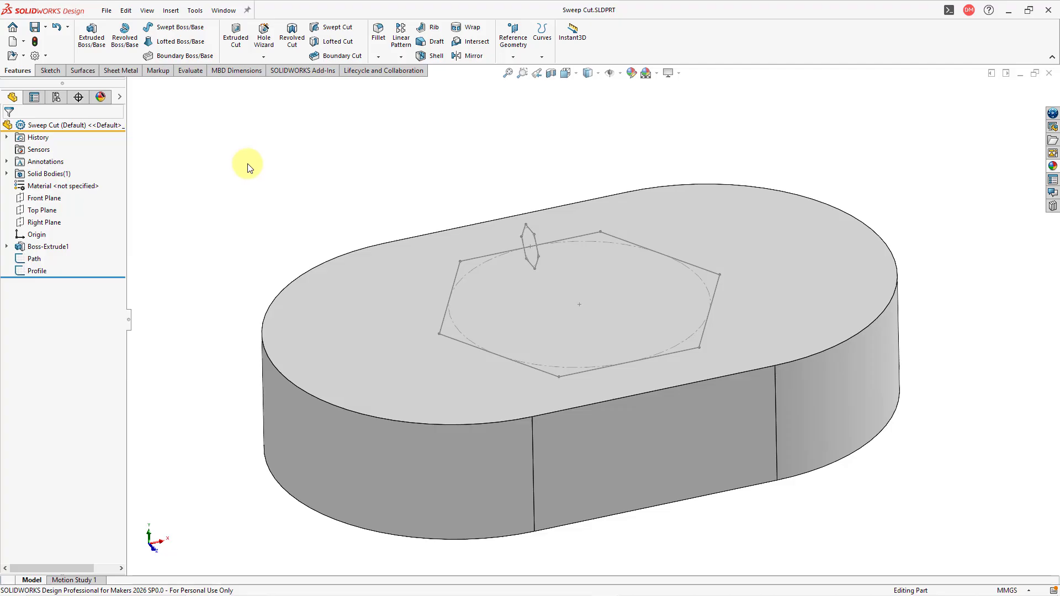
{"action": "left_click", "coordinate": [355, 31]}
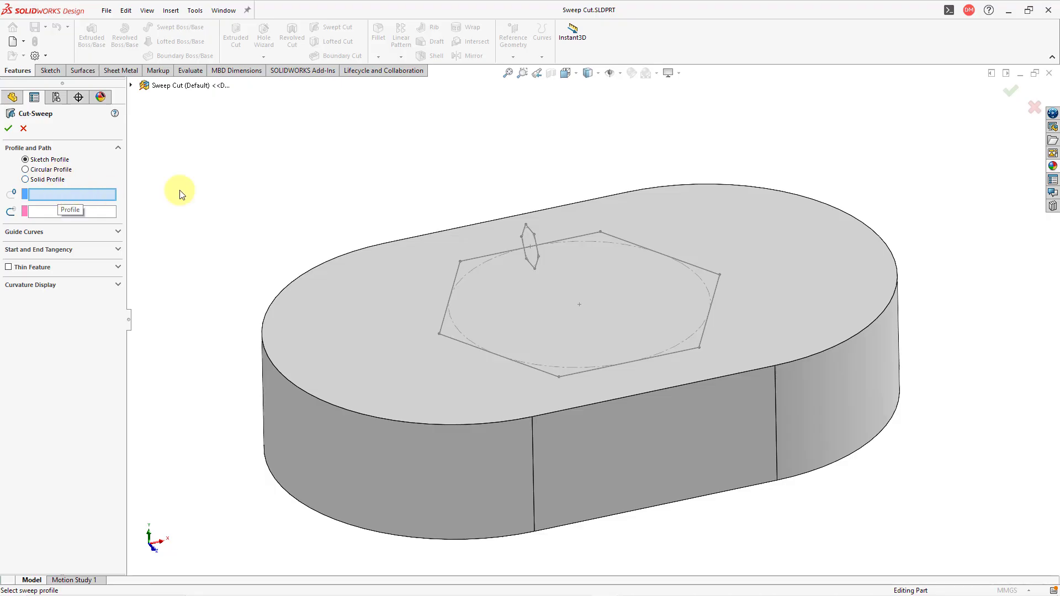
{"action": "left_click", "coordinate": [528, 230]}
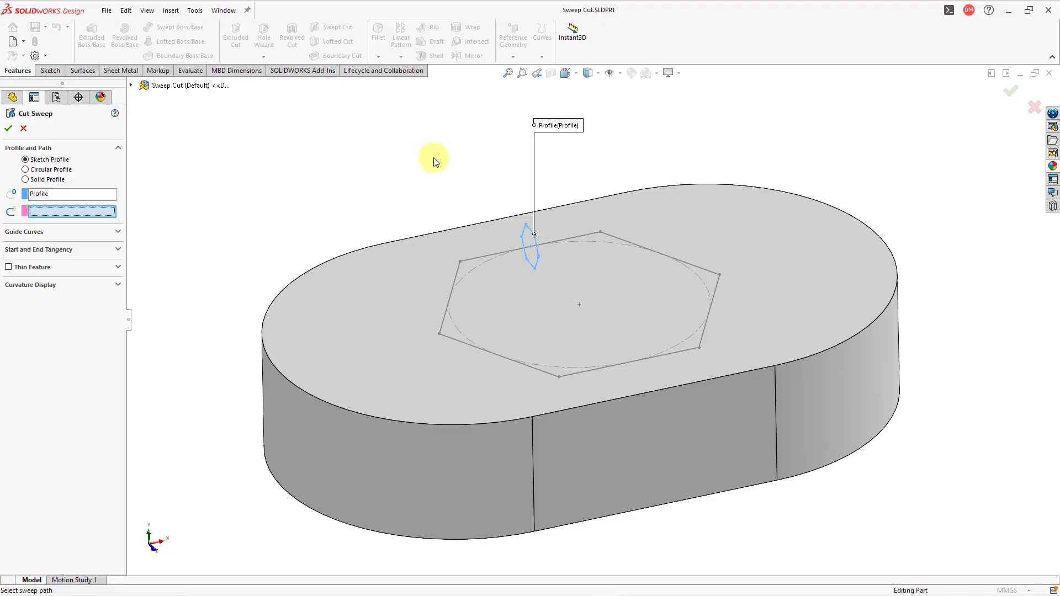
{"action": "left_click", "coordinate": [488, 254]}
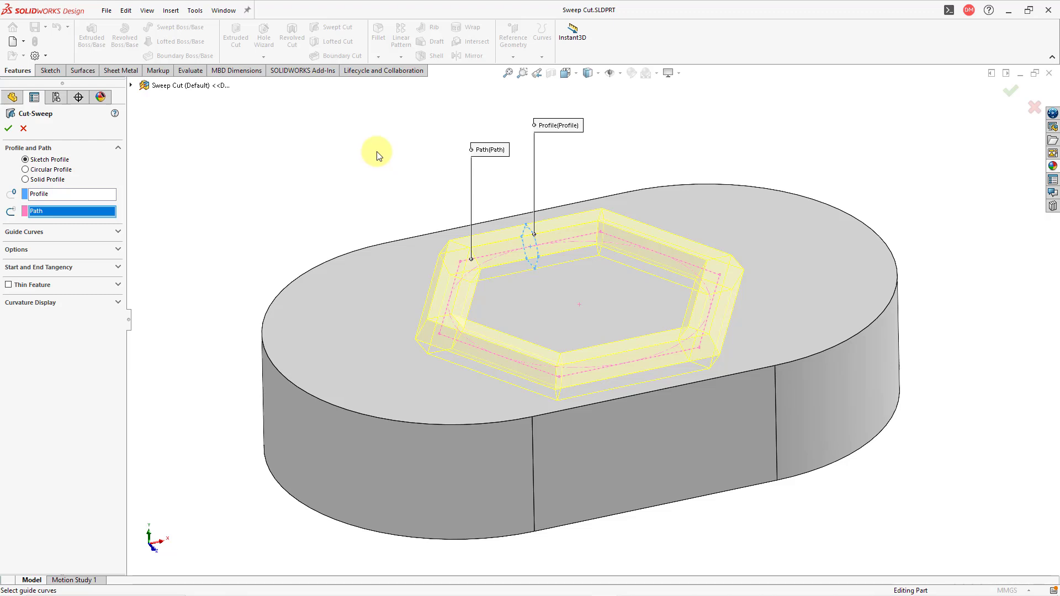
{"action": "left_click", "coordinate": [8, 128]}
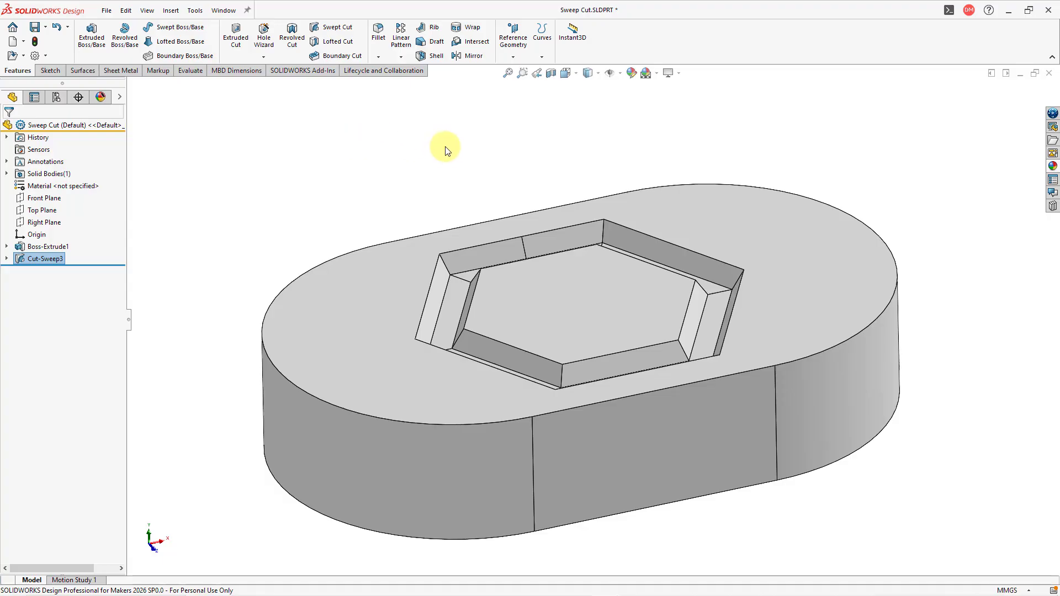
{"action": "middle_click_drag", "start_coordinate": [445, 147], "coordinate": [439, 189]}
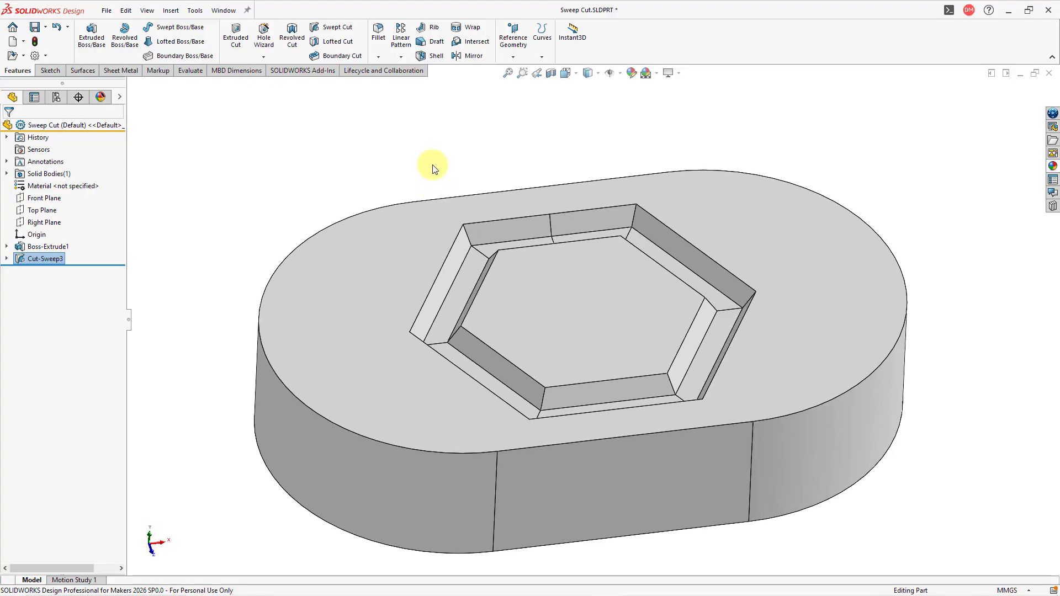
In Sweep Bidirectional.SLDPRT, create a swept boss from the L-shaped Profile sketch along the Path sketch using the Bidirectional option.
{"action": "left_click", "coordinate": [231, 11]}
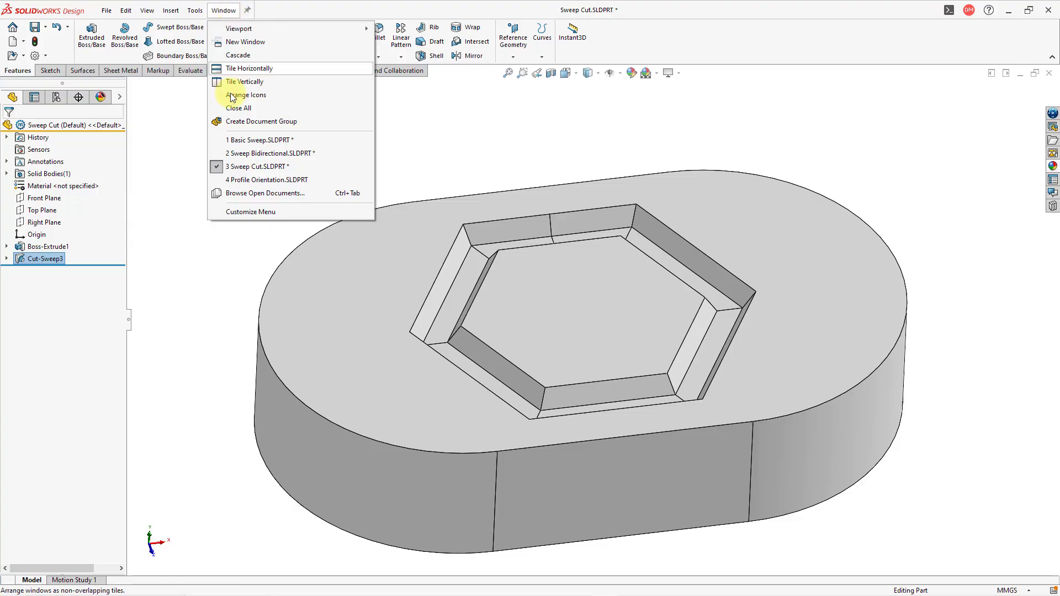
{"action": "left_click", "coordinate": [247, 155]}
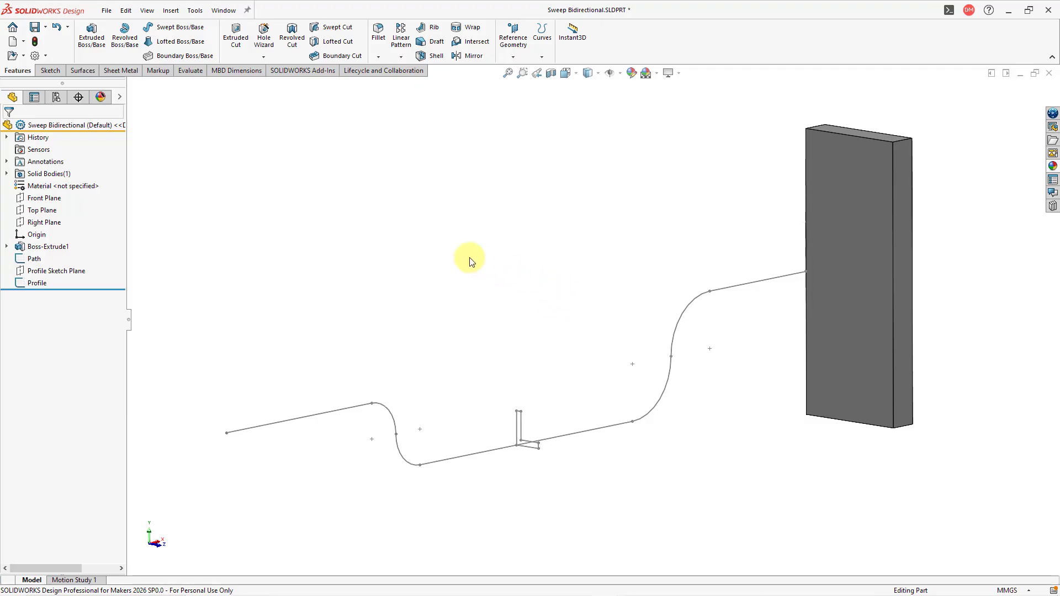
{"action": "left_click", "coordinate": [188, 30]}
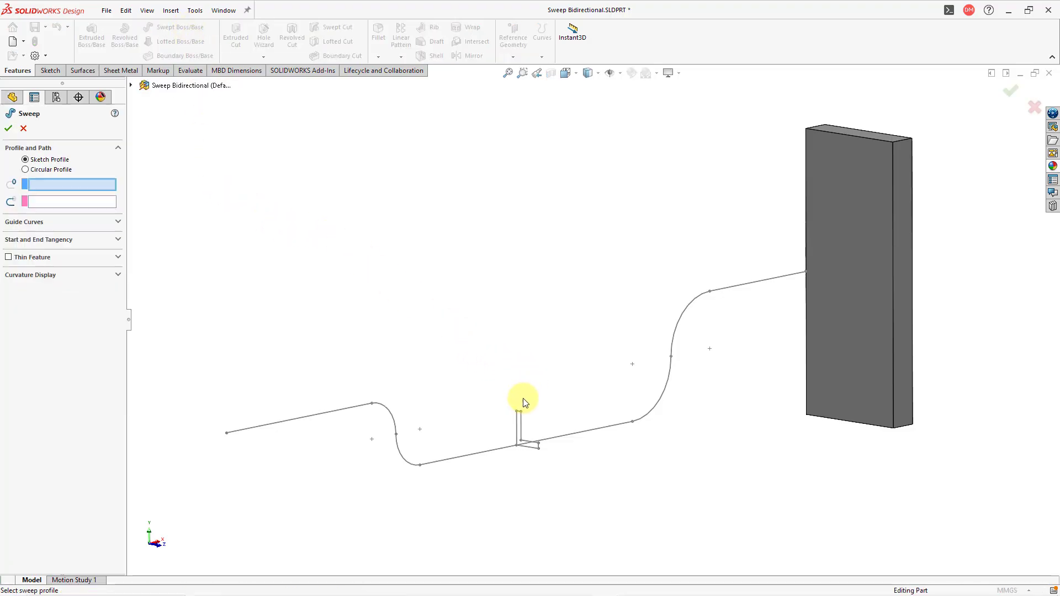
{"action": "left_click", "coordinate": [521, 422]}
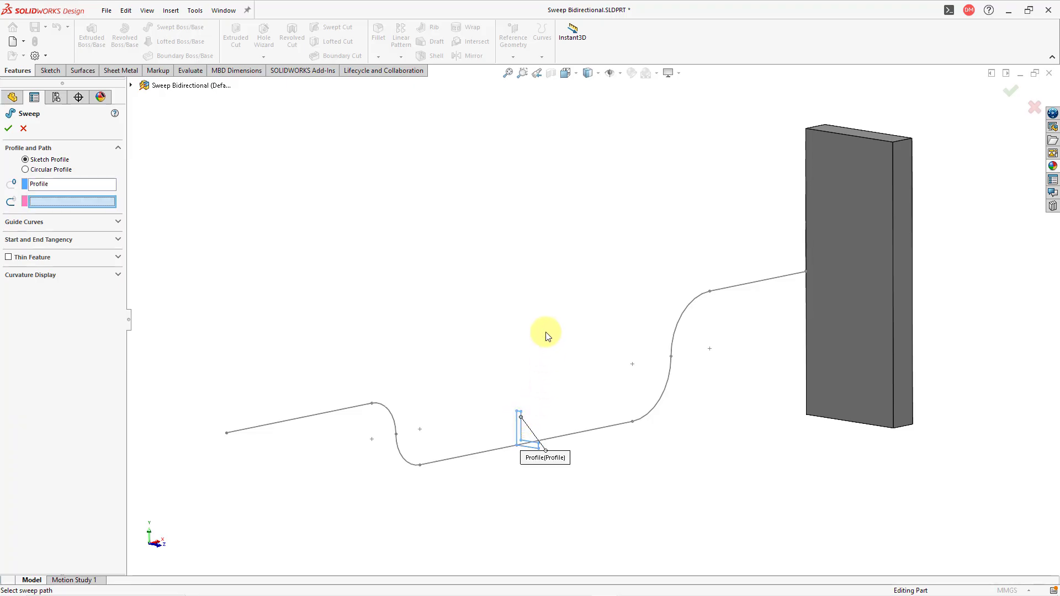
{"action": "left_click", "coordinate": [584, 435]}
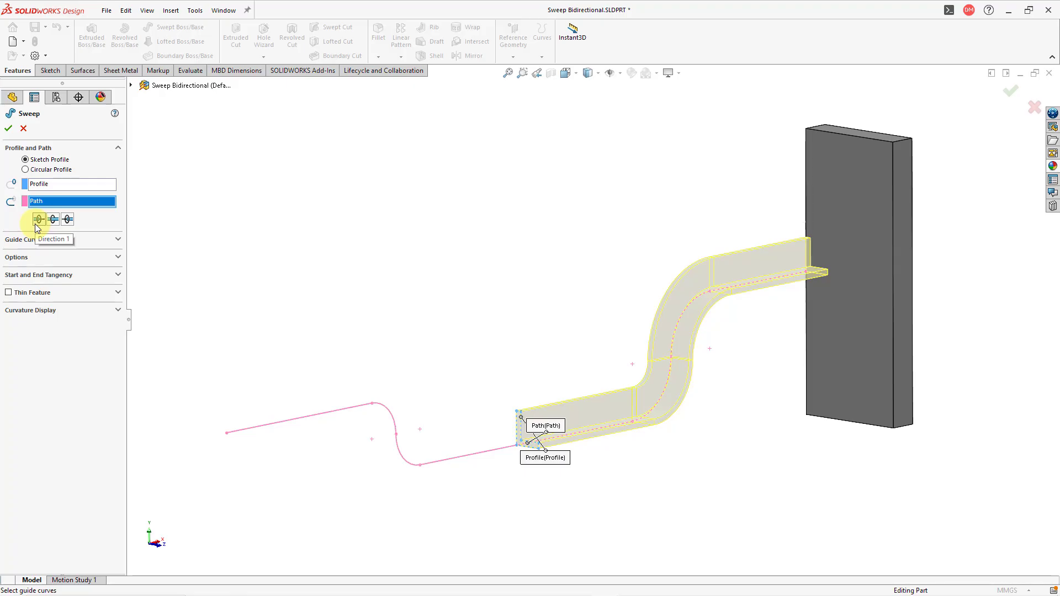
{"action": "left_click", "coordinate": [67, 220]}
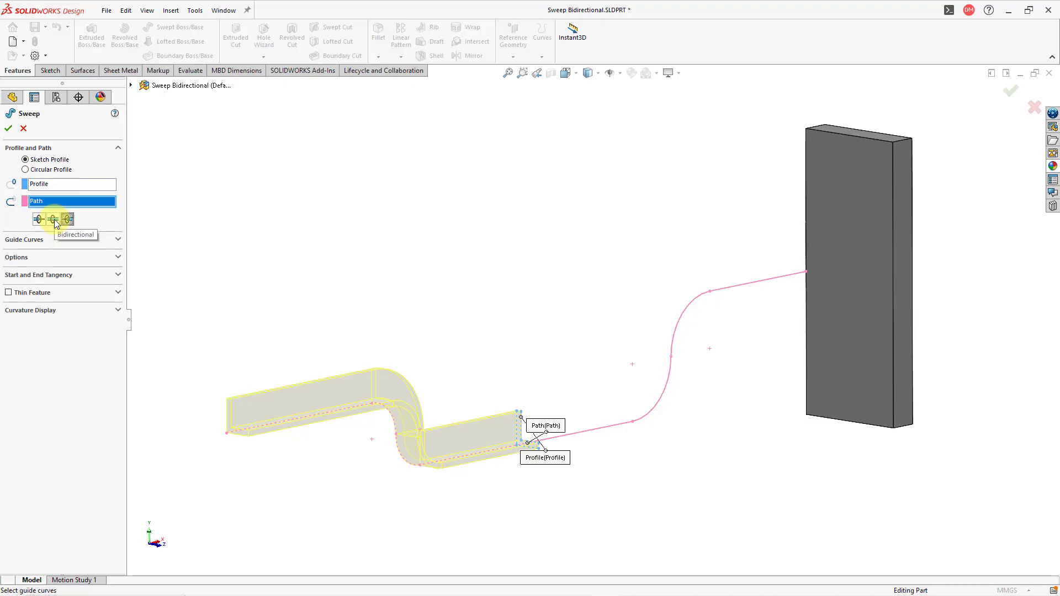
{"action": "left_click", "coordinate": [53, 220]}
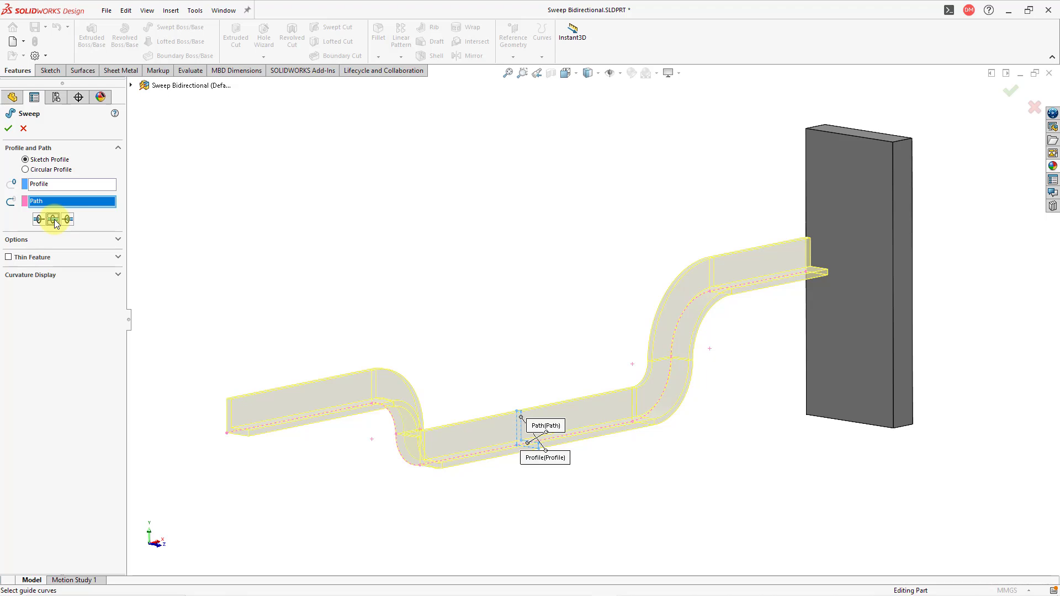
{"action": "left_click", "coordinate": [9, 128]}
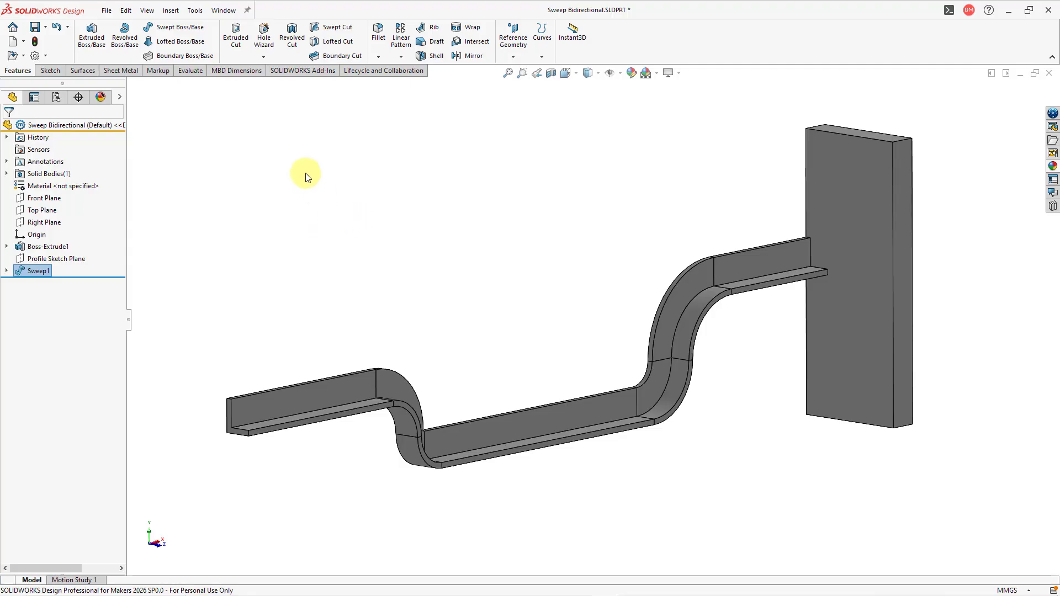
In Profile Orientation.SLDPRT, set up a swept boss using the rectangular Profile sketch and the angled Path sketch.
{"action": "left_click", "coordinate": [222, 11]}
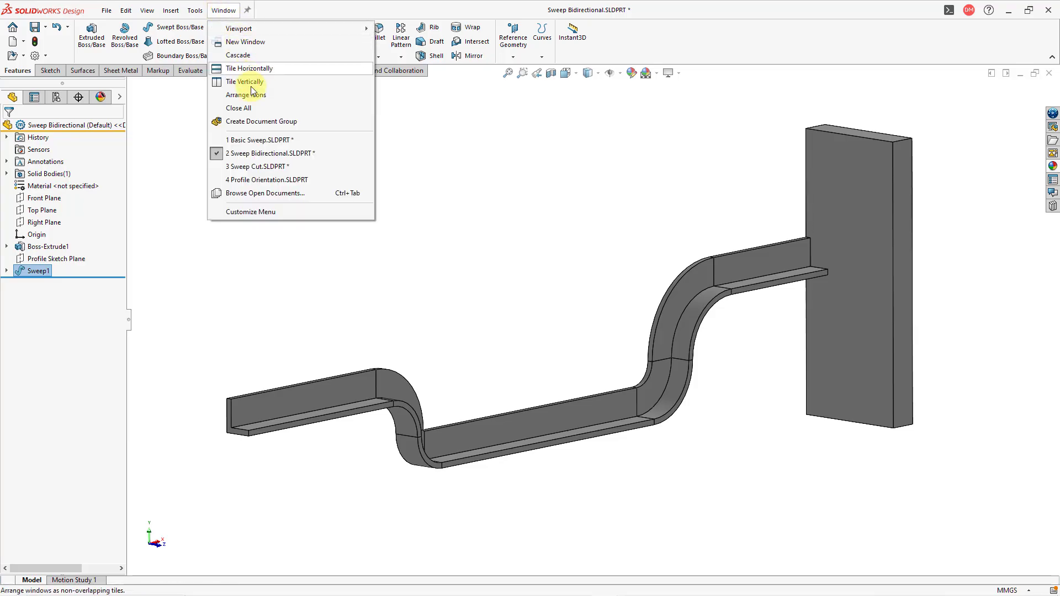
{"action": "left_click", "coordinate": [276, 180]}
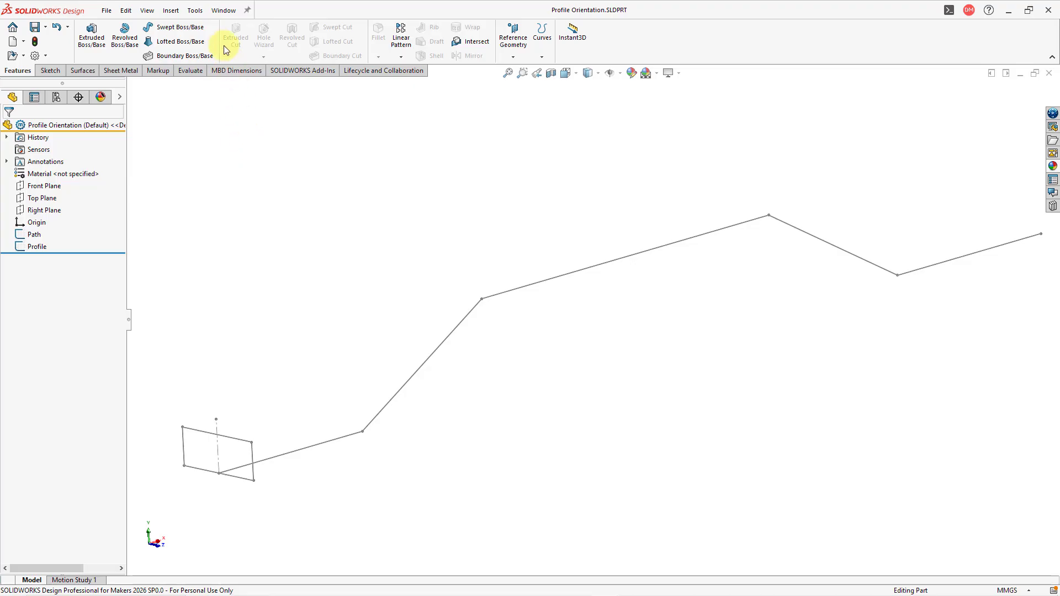
{"action": "left_click", "coordinate": [199, 31]}
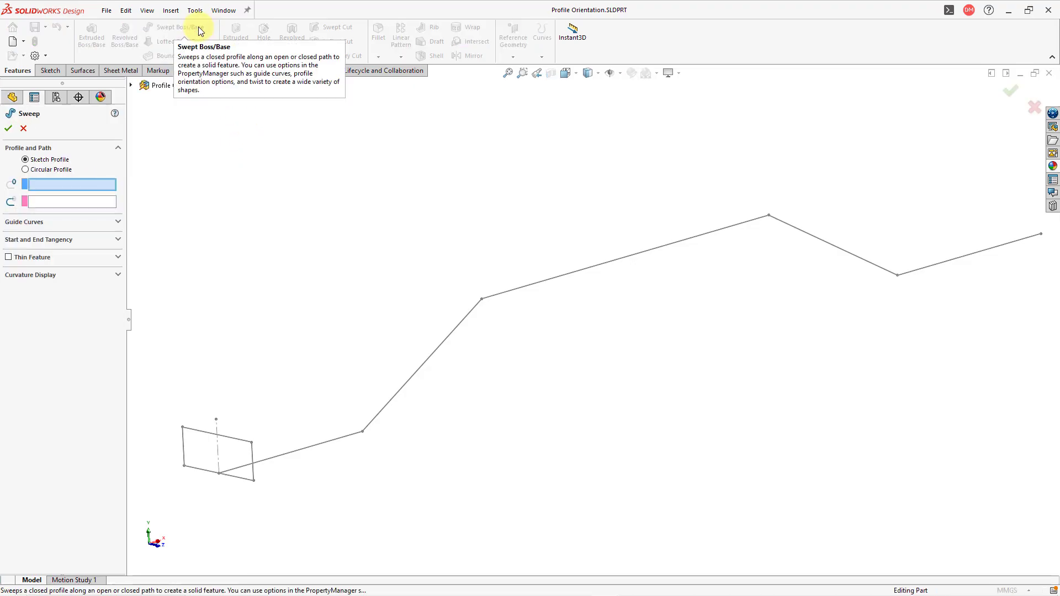
{"action": "left_click", "coordinate": [241, 440]}
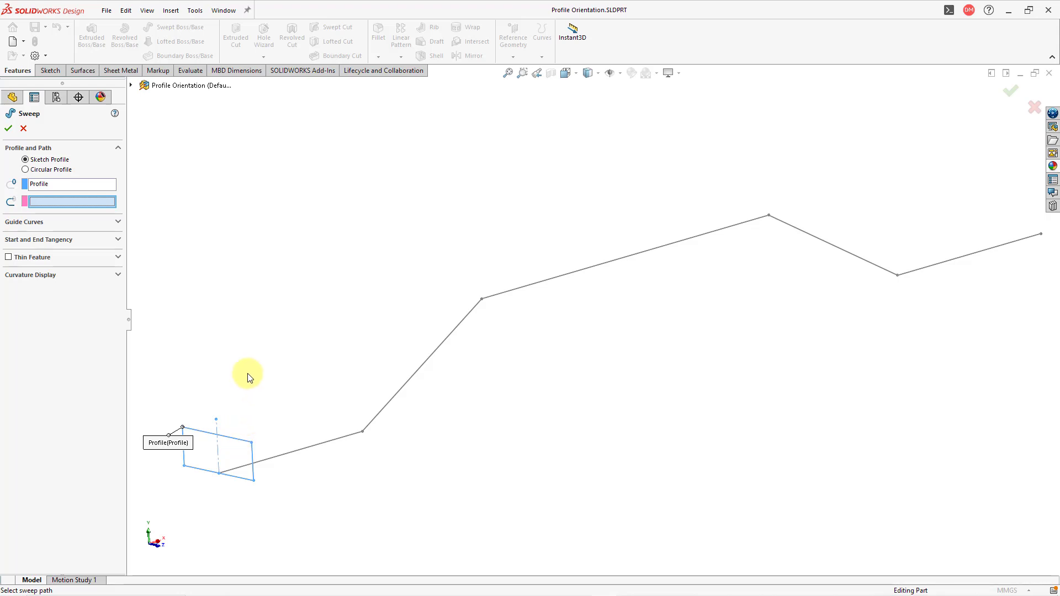
{"action": "left_click", "coordinate": [291, 456]}
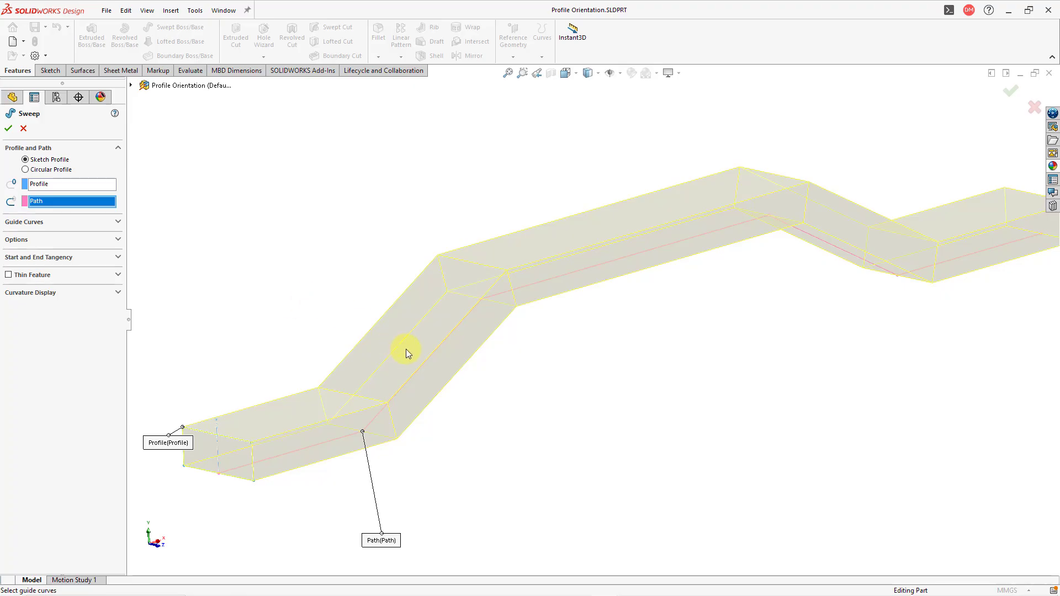
Compare profile orientations in the front view by setting Keep Normal Constant and switching back to Follow Path.
{"action": "mouse_move", "coordinate": [588, 387]}
{"action": "middle_mouse_down"}
{"action": "mouse_move", "coordinate": [561, 369]}
{"action": "mouse_move", "coordinate": [571, 377]}
{"action": "middle_mouse_up"}
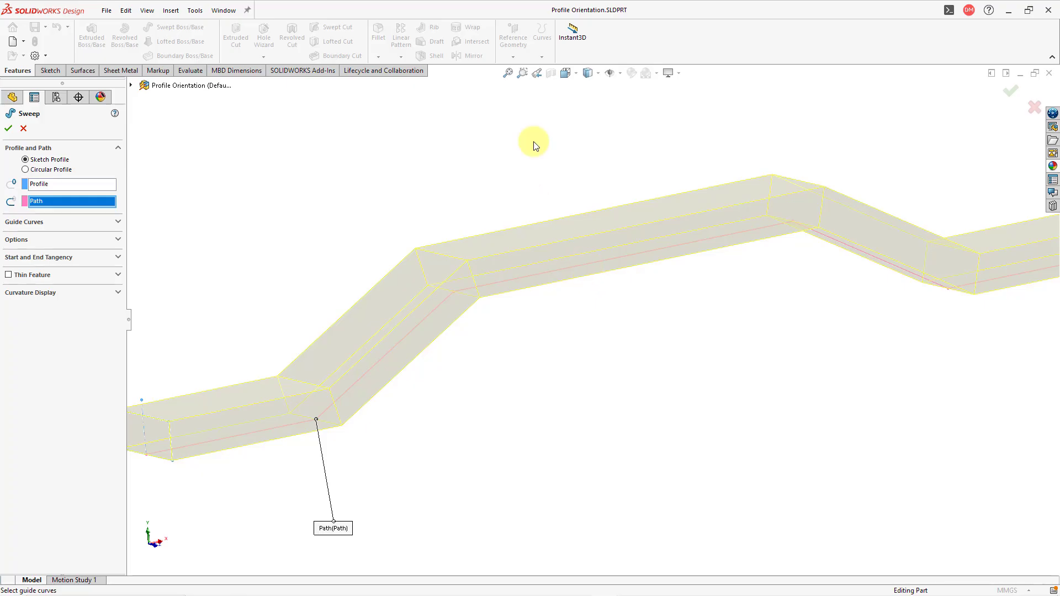
{"action": "left_click", "coordinate": [563, 75]}
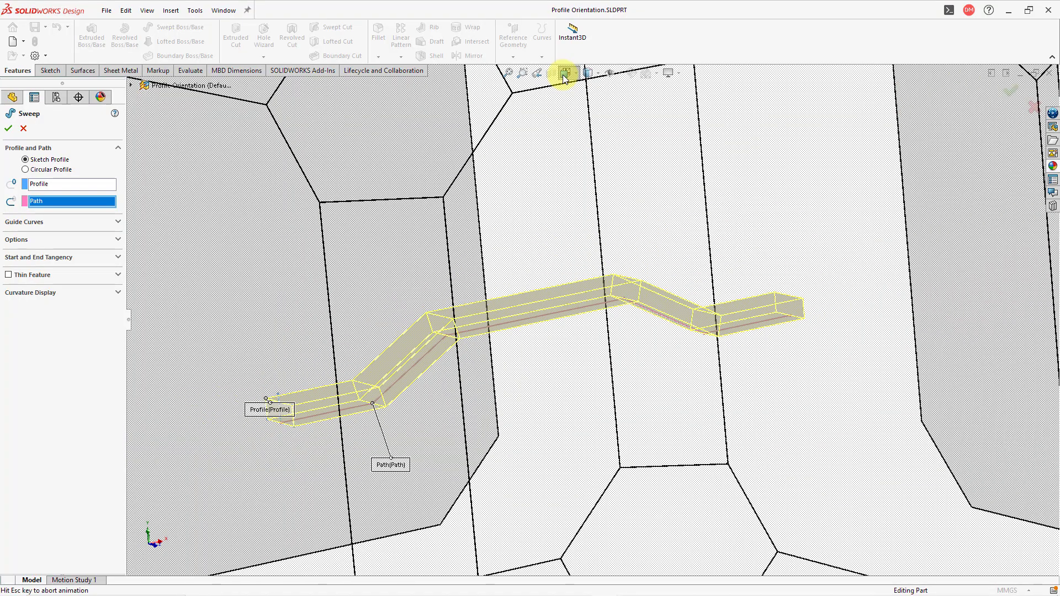
{"action": "left_click", "coordinate": [509, 334]}
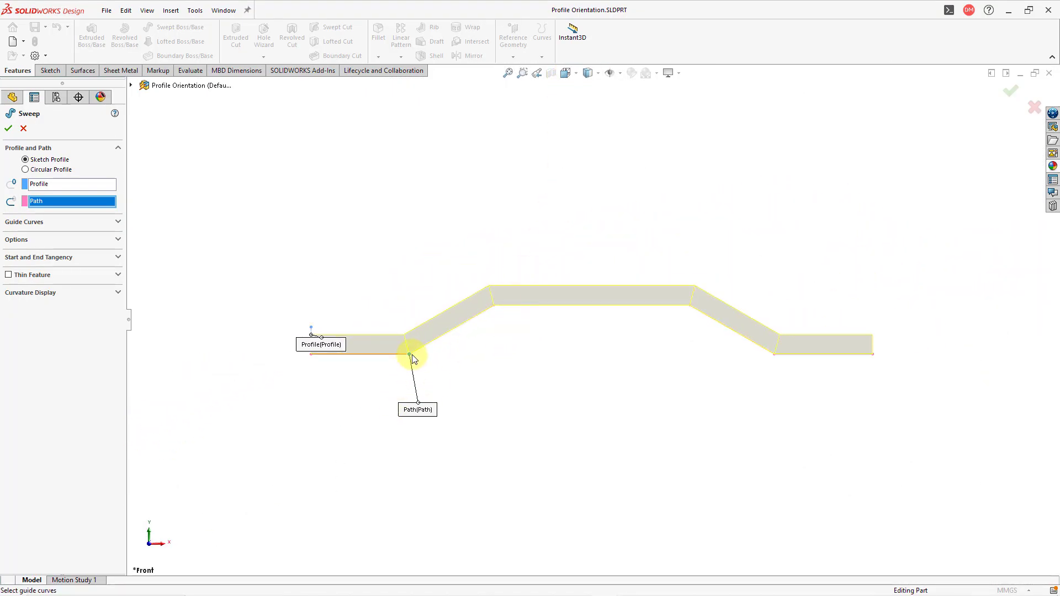
{"action": "scroll", "coordinate": [412, 358], "scroll_direction": "down", "scroll_amount": 1}
{"action": "scroll", "coordinate": [637, 323], "scroll_direction": "down", "scroll_amount": 1}
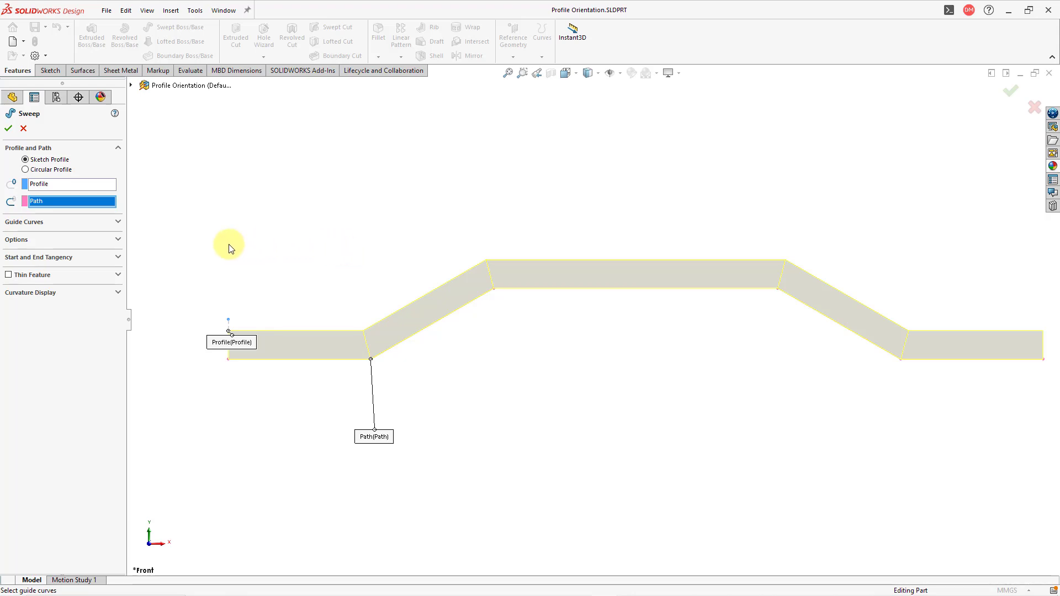
{"action": "left_click", "coordinate": [118, 239]}
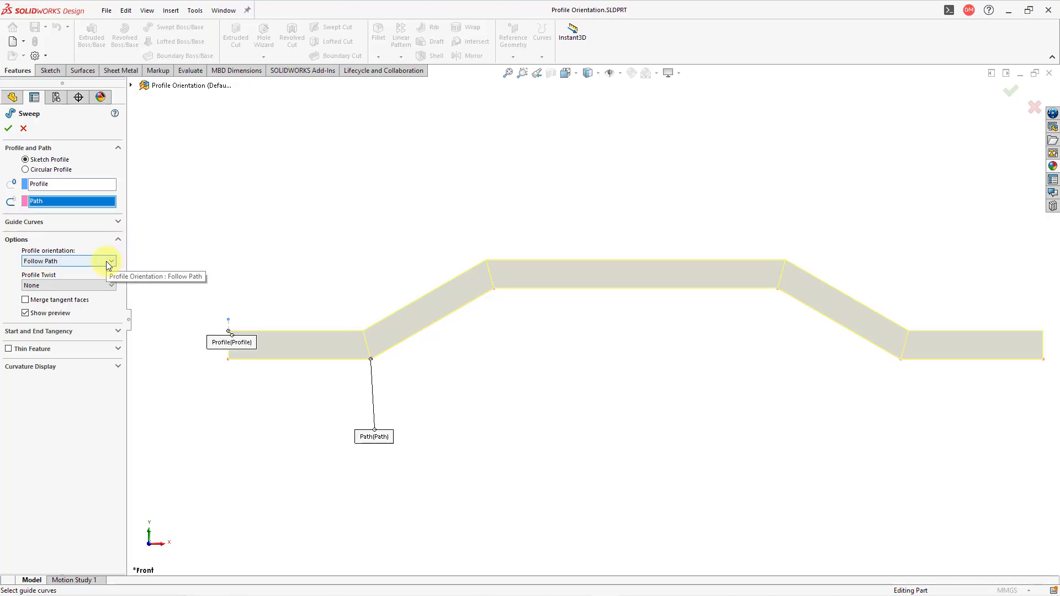
{"action": "left_click", "coordinate": [112, 260]}
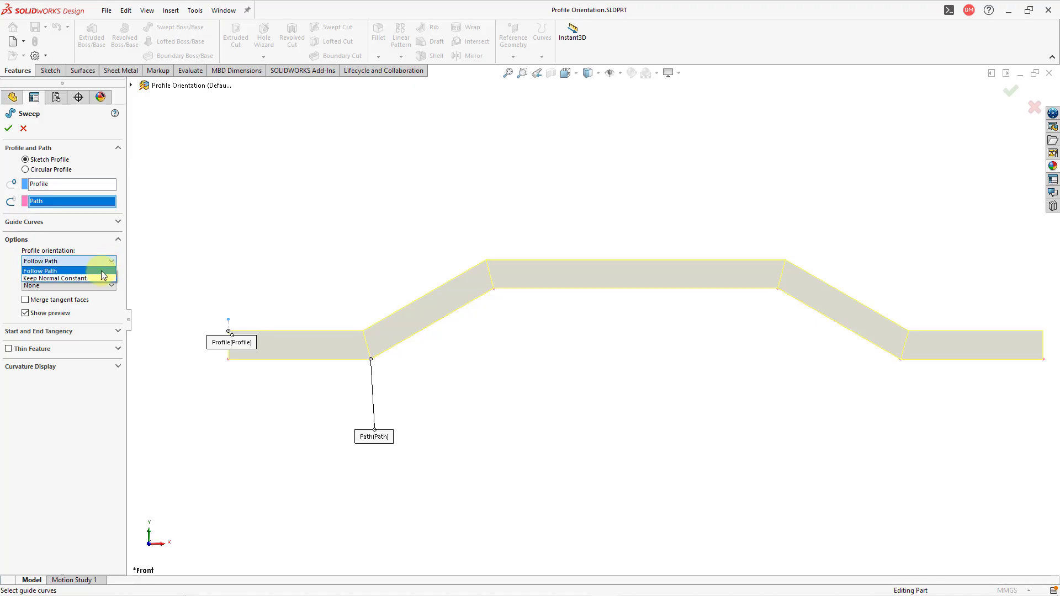
{"action": "left_click", "coordinate": [97, 277]}
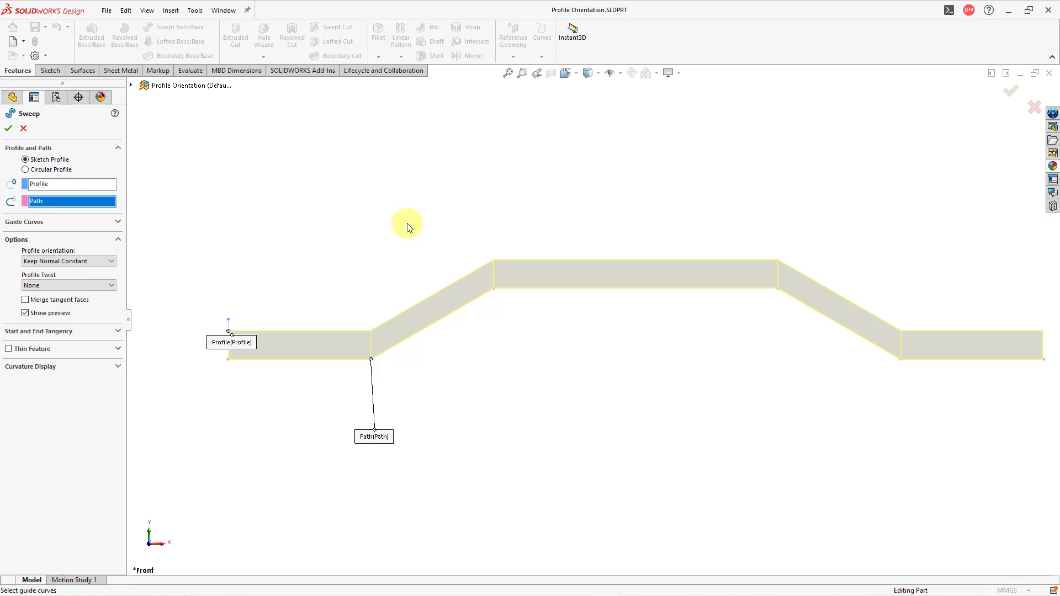
{"action": "left_click", "coordinate": [100, 261]}
{"action": "left_click", "coordinate": [98, 270]}
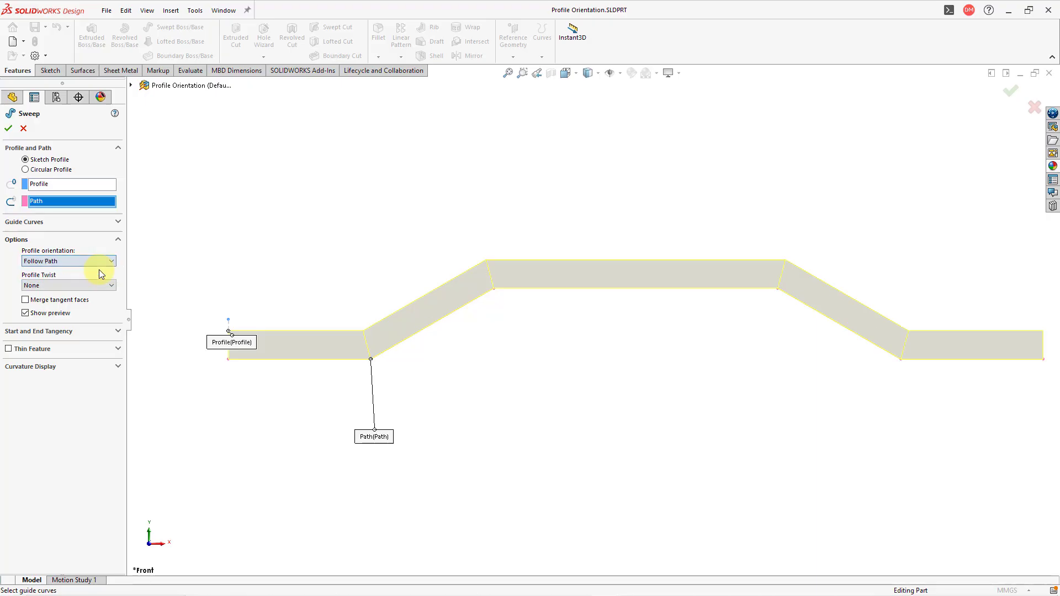
Set the sweep's profile orientation to Keep Normal Constant and complete the swept boss.
{"action": "left_click", "coordinate": [95, 260]}
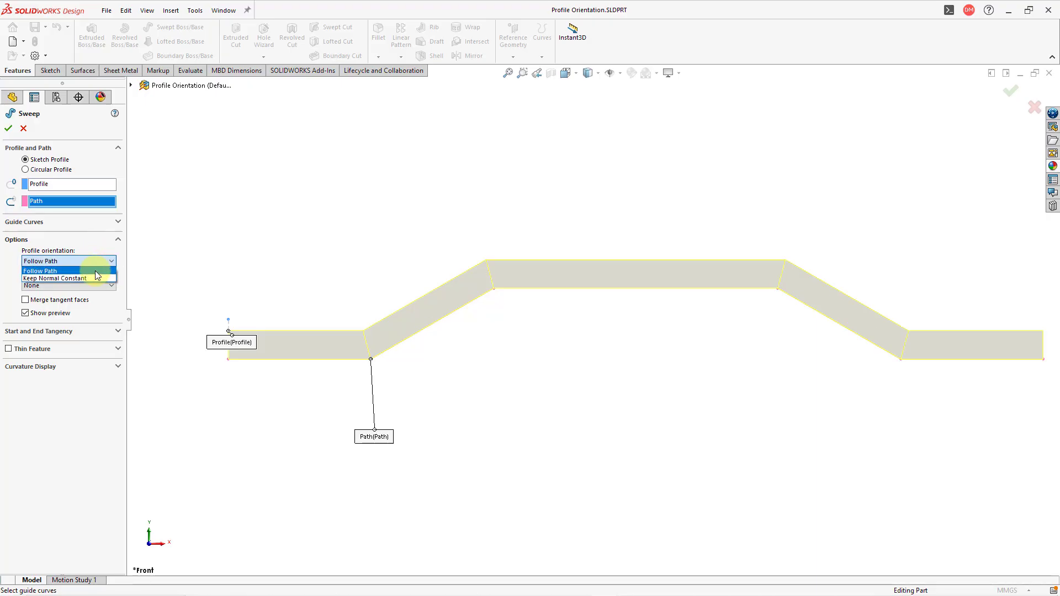
{"action": "left_click", "coordinate": [94, 276]}
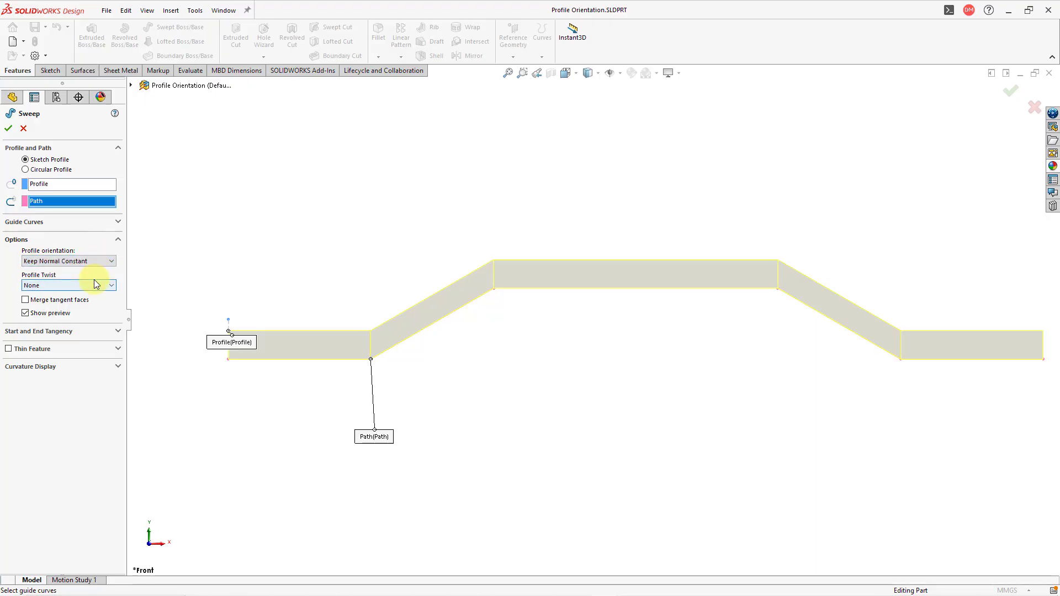
{"action": "left_click", "coordinate": [8, 128]}
{"action": "middle_click_drag", "start_coordinate": [362, 263], "coordinate": [414, 303]}
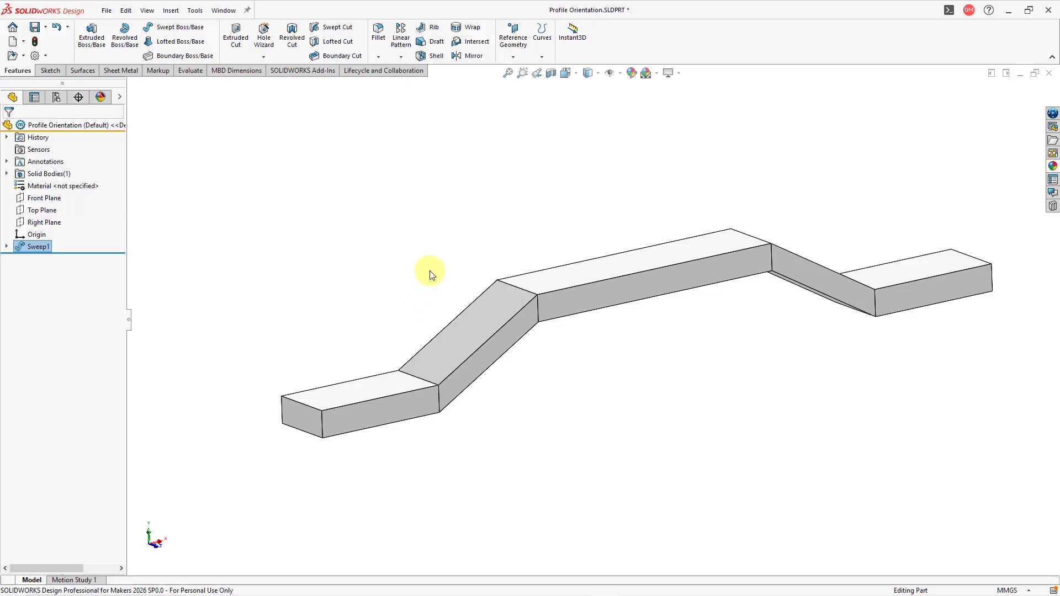